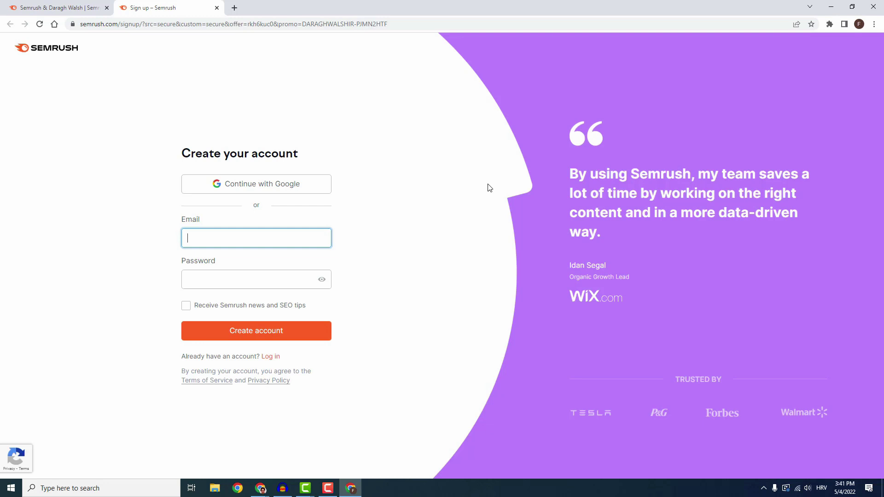
Sign up for a Semrush account with the existing Google account and continue past the e-mail consent page.
click(272, 187)
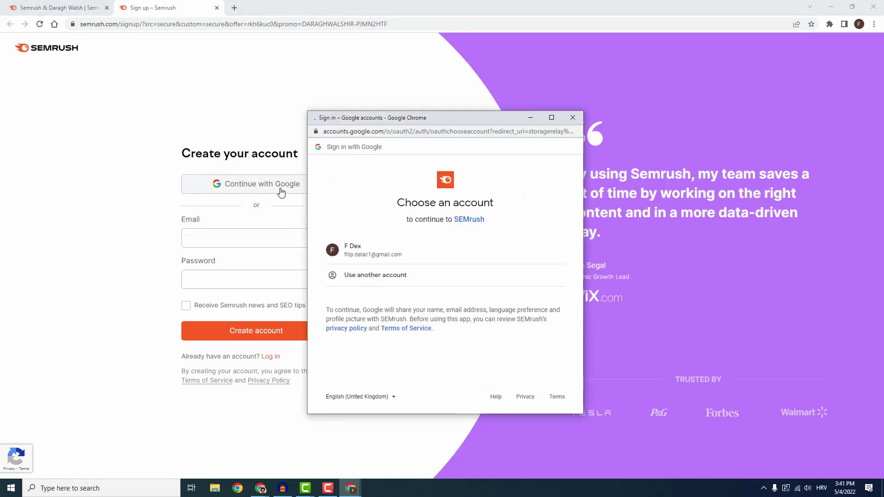
click(399, 257)
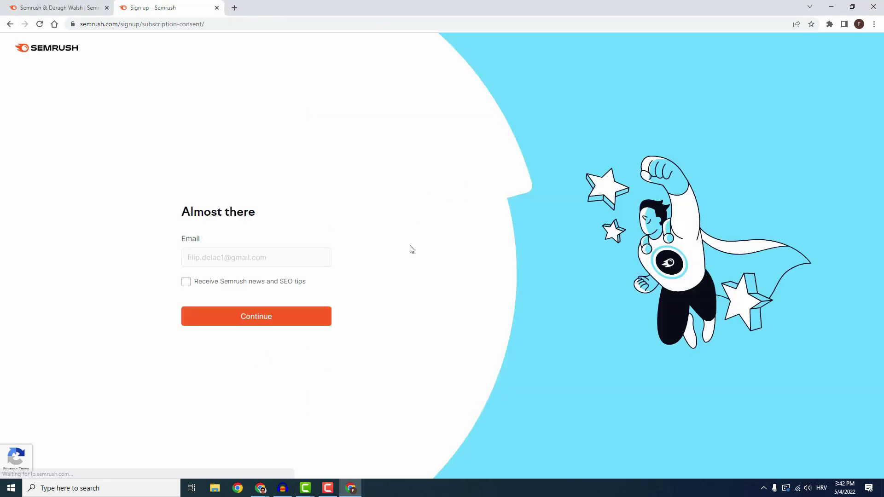
click(259, 322)
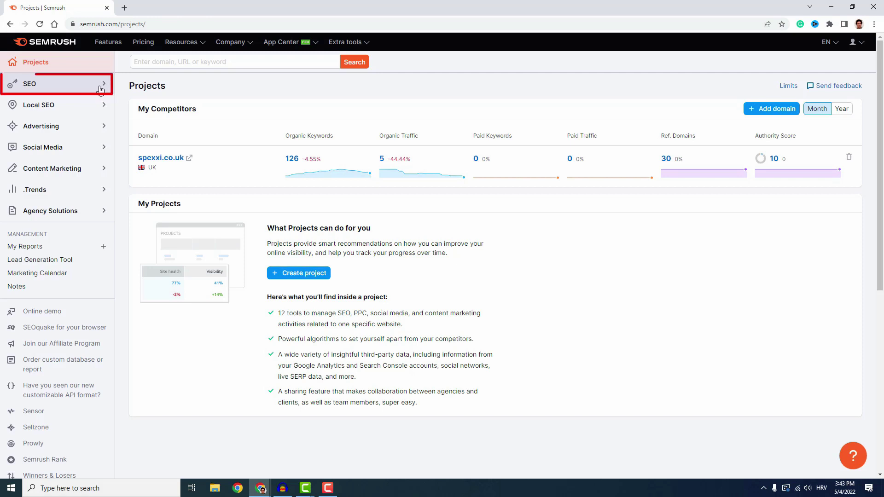
Expand the SEO toolset on the Projects page.
click(101, 88)
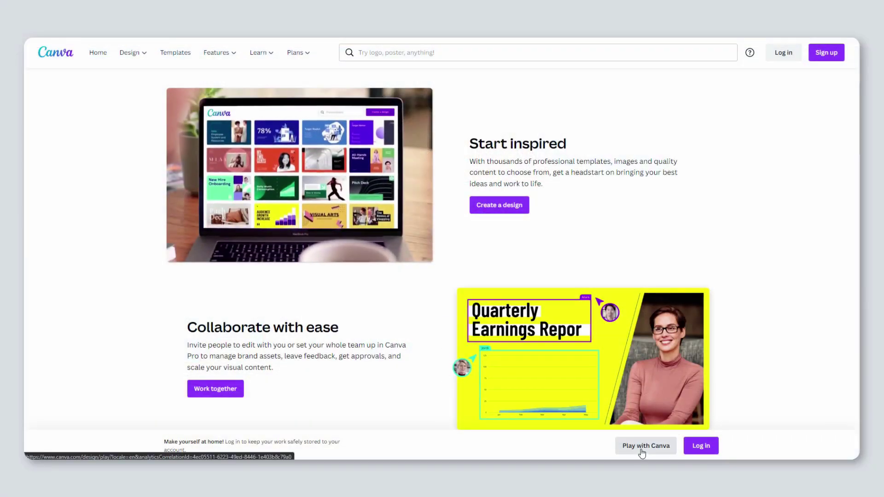
Look through the design types offered on the Canva home page.
scroll(105, 147, up, 3)
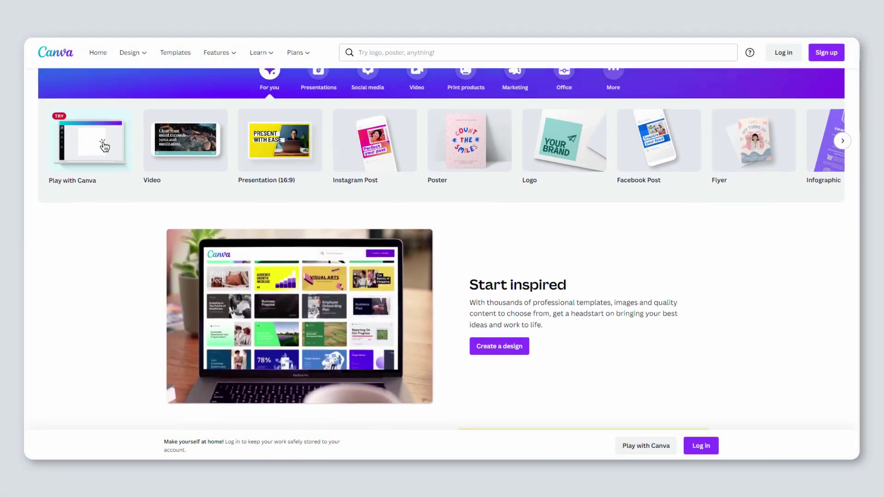
click(843, 141)
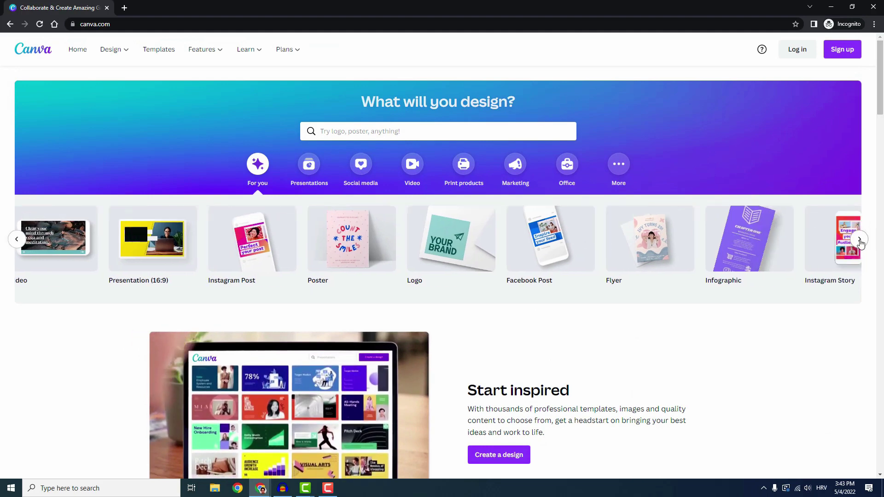
click(860, 240)
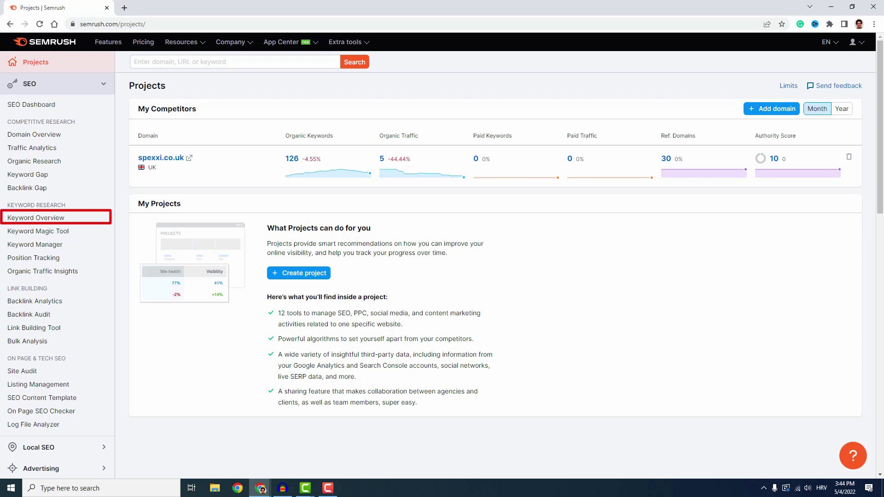
Look up the keyword "canva" in Keyword Overview for the US database.
click(67, 220)
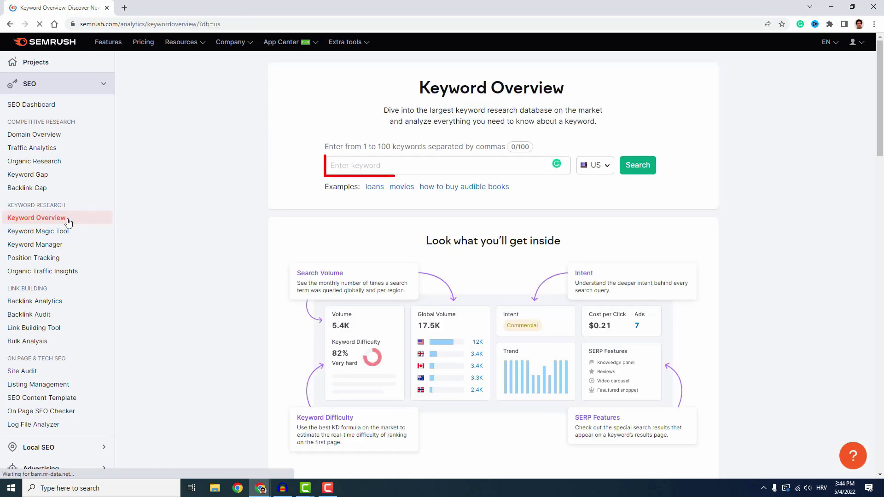
text(canva)
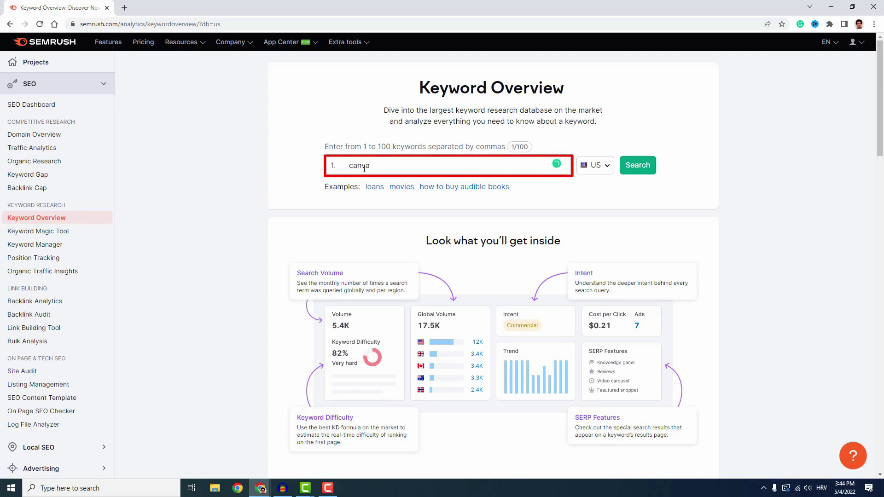
click(642, 167)
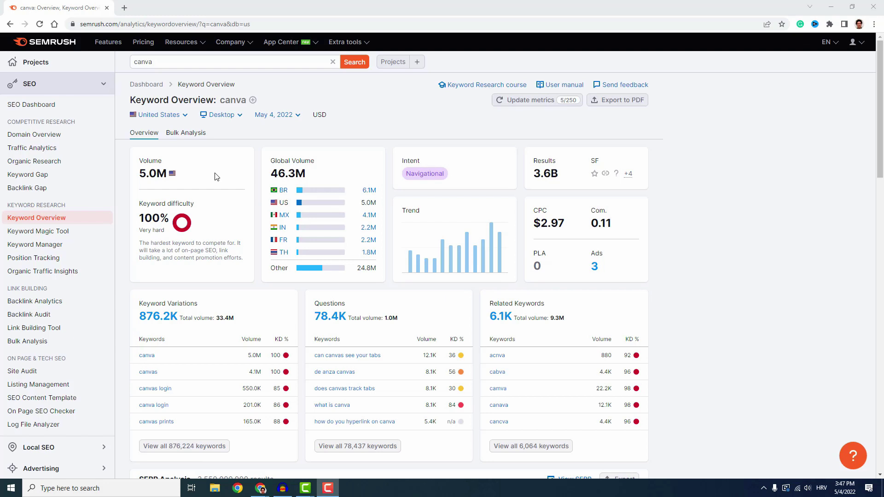
Switch the country of the canva keyword overview to Greece.
click(171, 116)
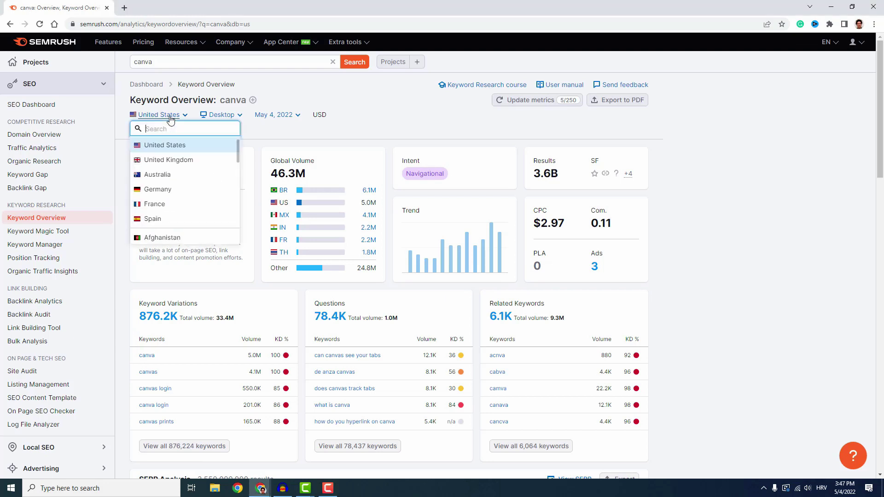
scroll(179, 195, down, 5)
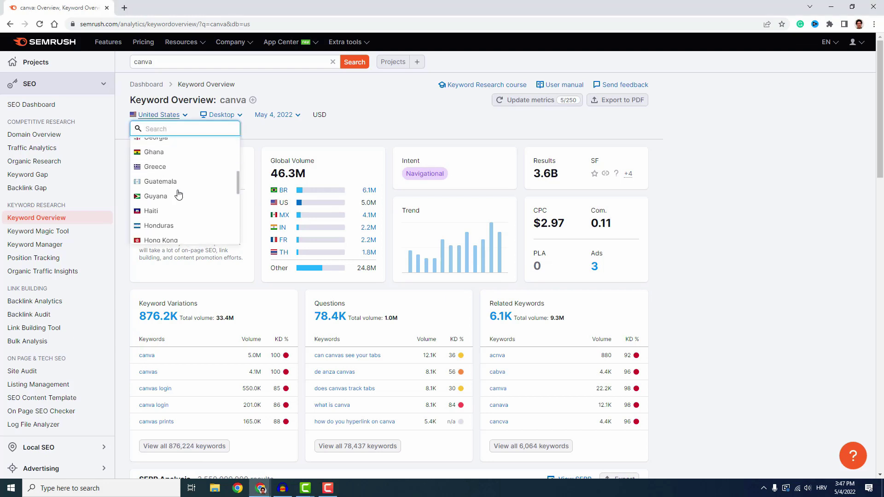
click(155, 167)
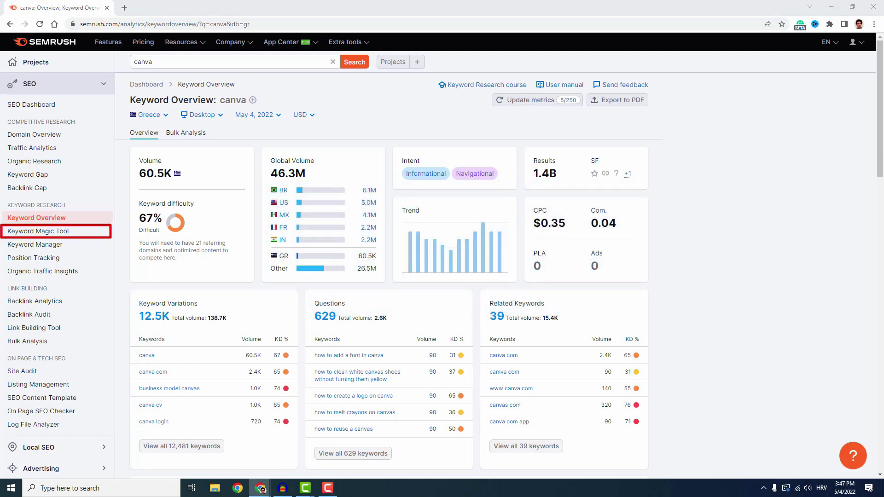
View the canva keywords in the Keyword Magic Tool, and look up "canva design" in Keyword Overview.
click(62, 234)
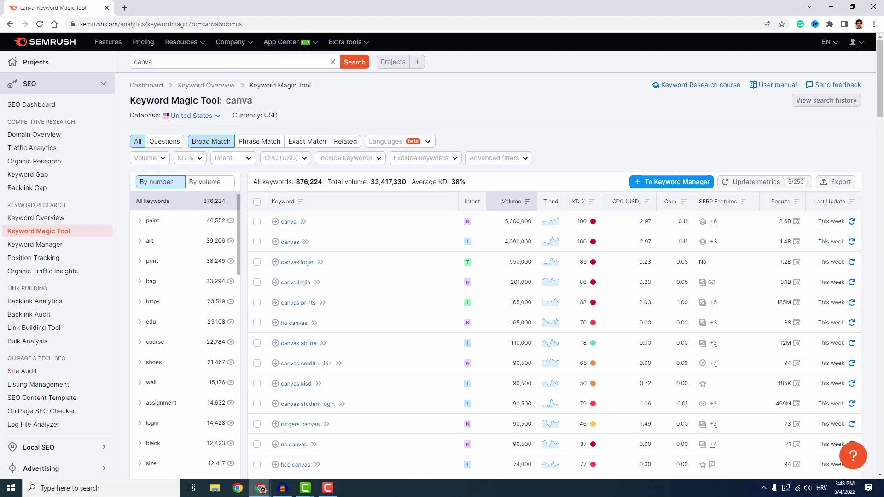
click(57, 219)
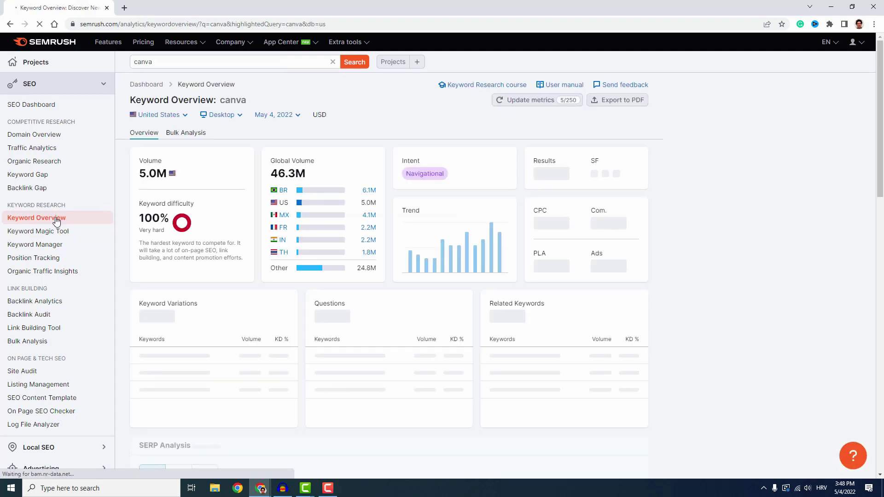
click(174, 63)
text(design)
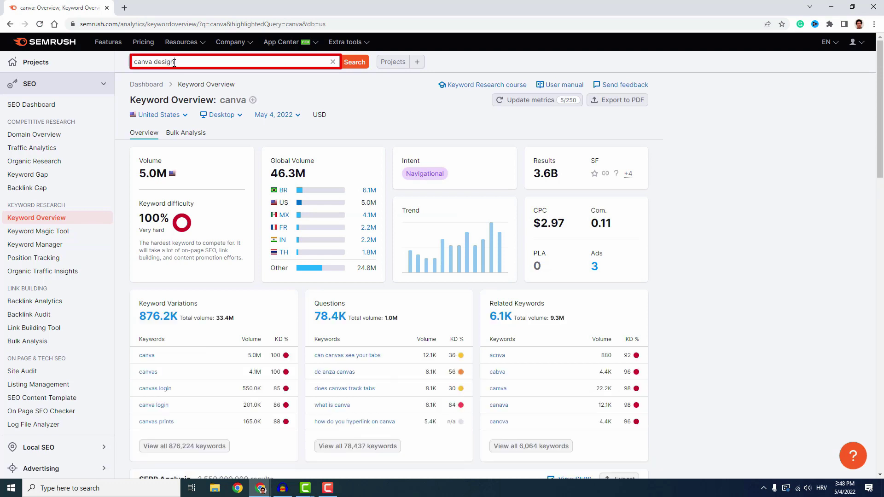
key(Return)
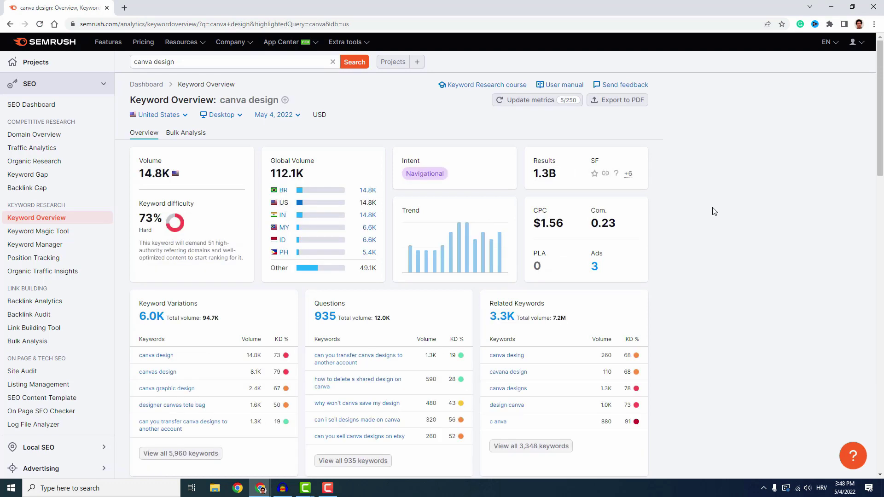
click(327, 487)
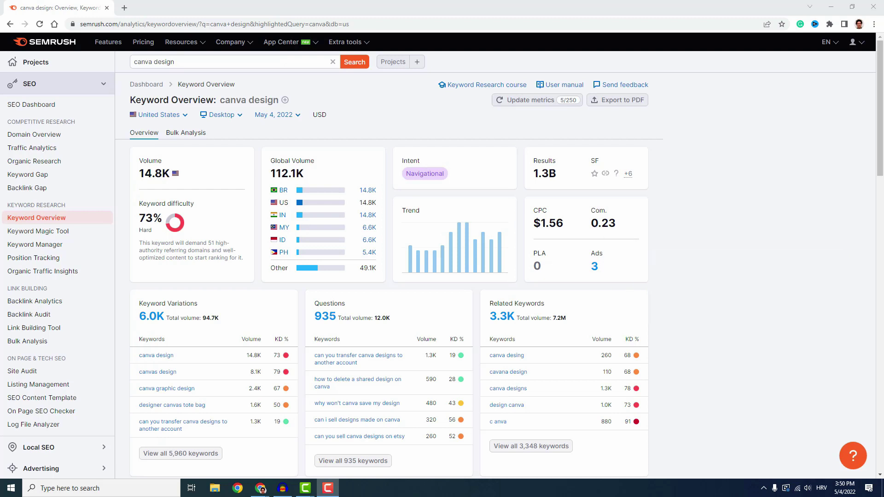
Switch the canva design overview to mobile data and check the available report dates.
click(222, 117)
click(225, 145)
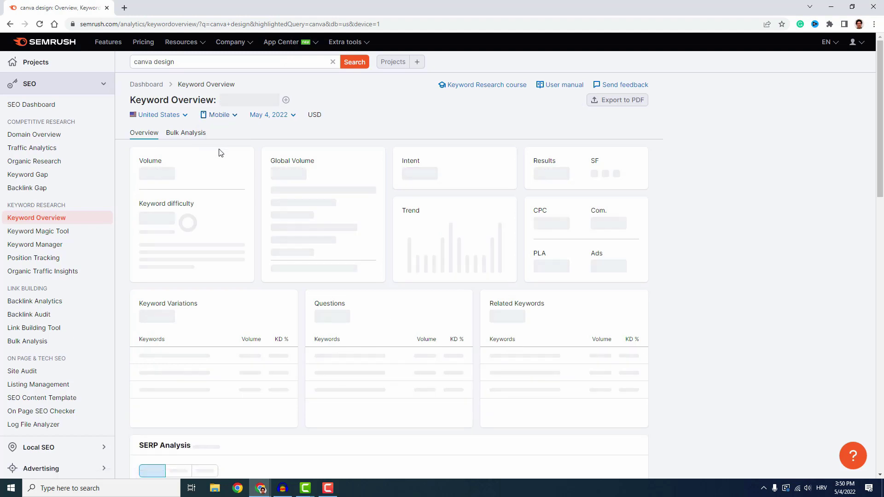
click(274, 116)
scroll(300, 217, down, 3)
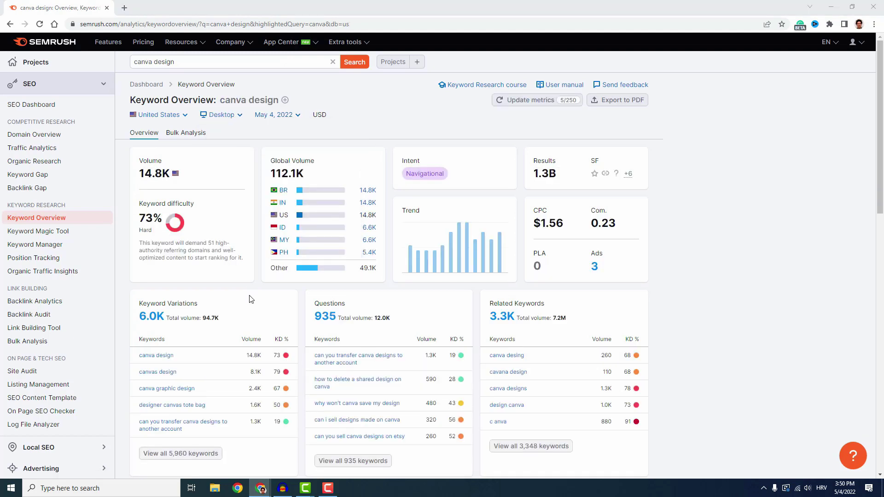
Open the full list of question keywords for canva design.
scroll(670, 272, down, 3)
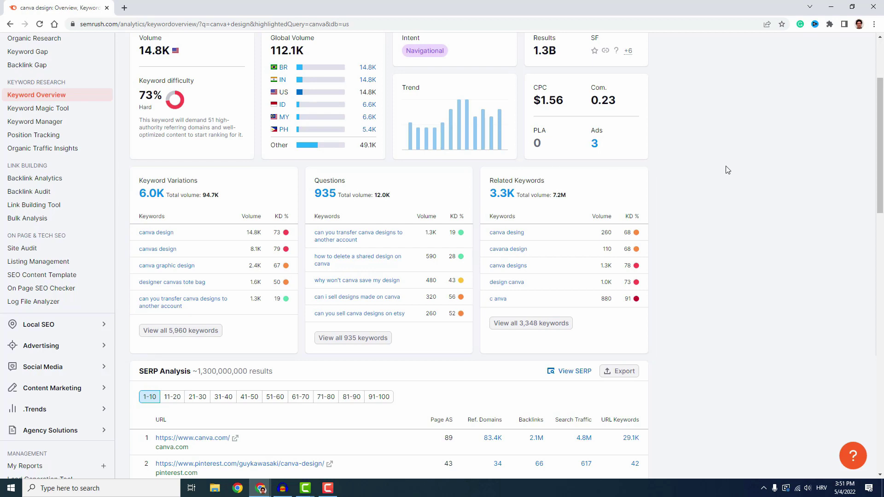
click(360, 341)
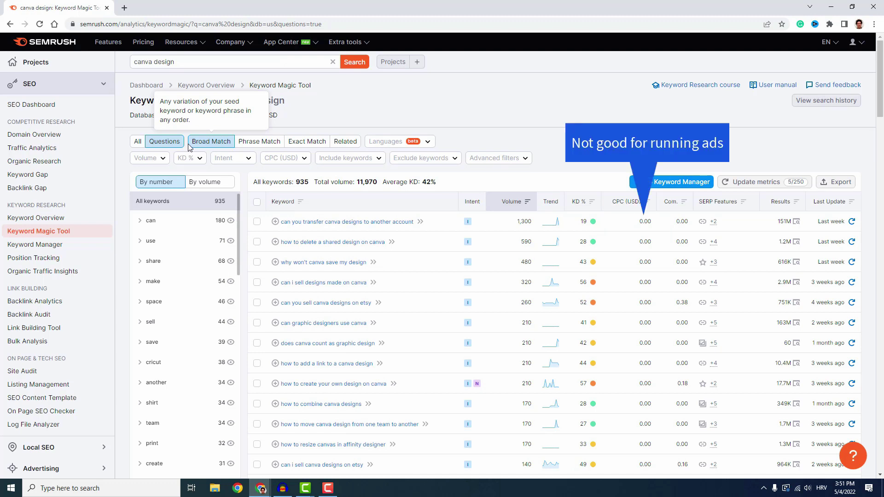
Sort the question keywords by highest CPC and filter them to Easy keyword difficulty.
click(639, 203)
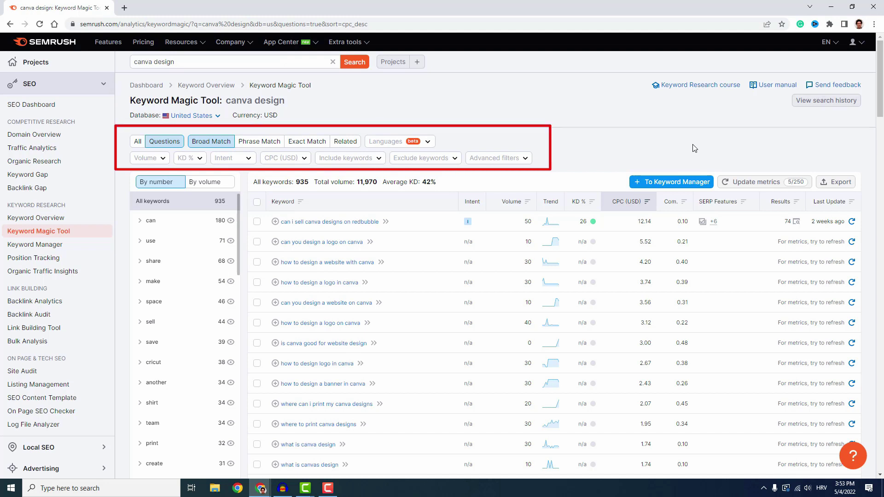
click(200, 160)
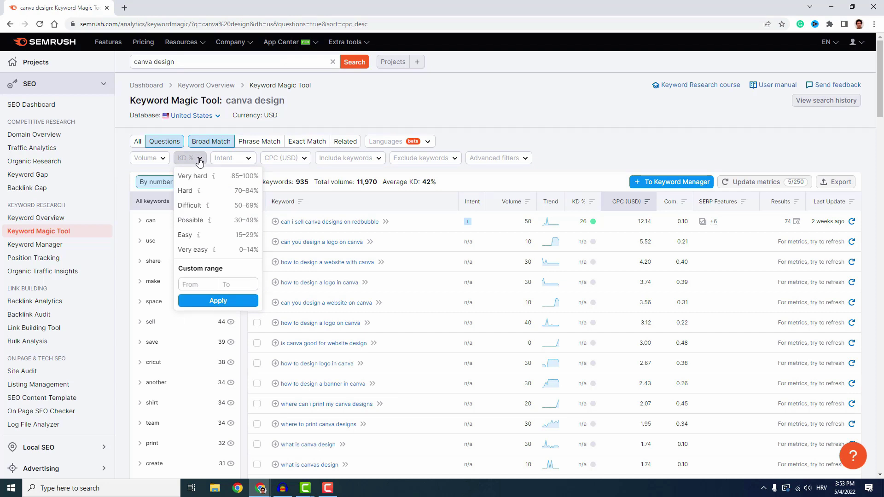
click(217, 240)
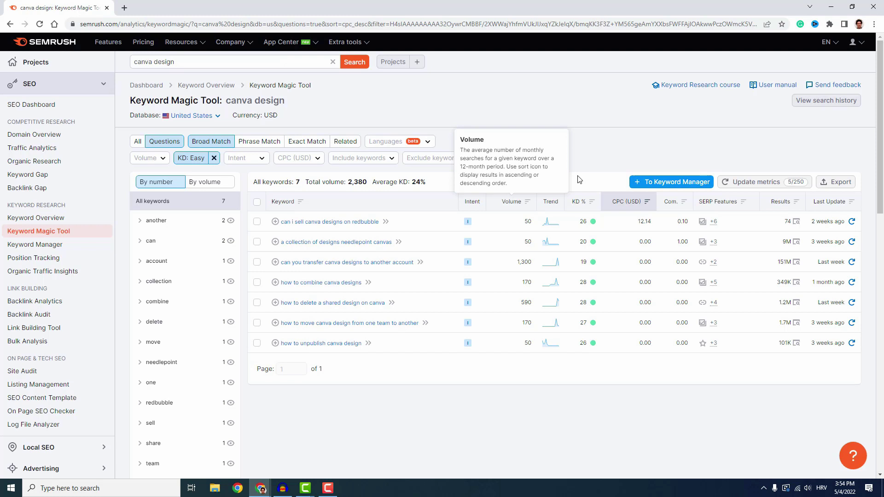
Show related keywords for canva design, and view the overview of "simple designs" before returning to the list.
click(346, 141)
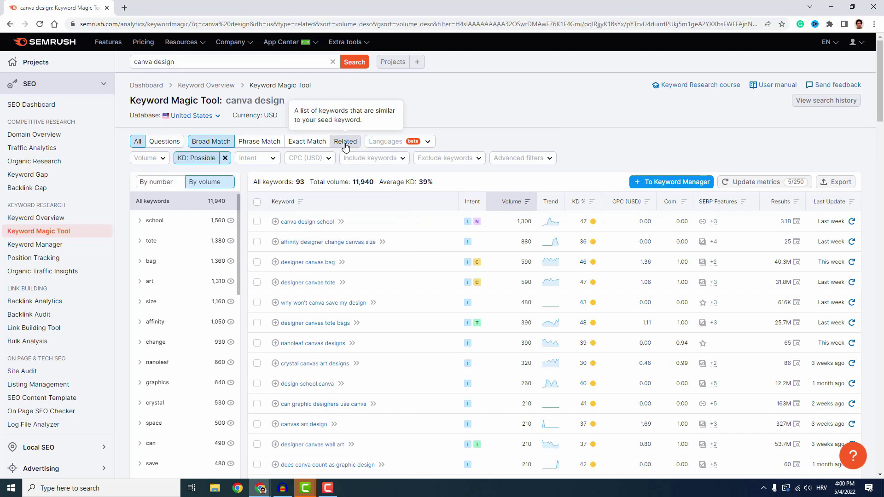
click(346, 143)
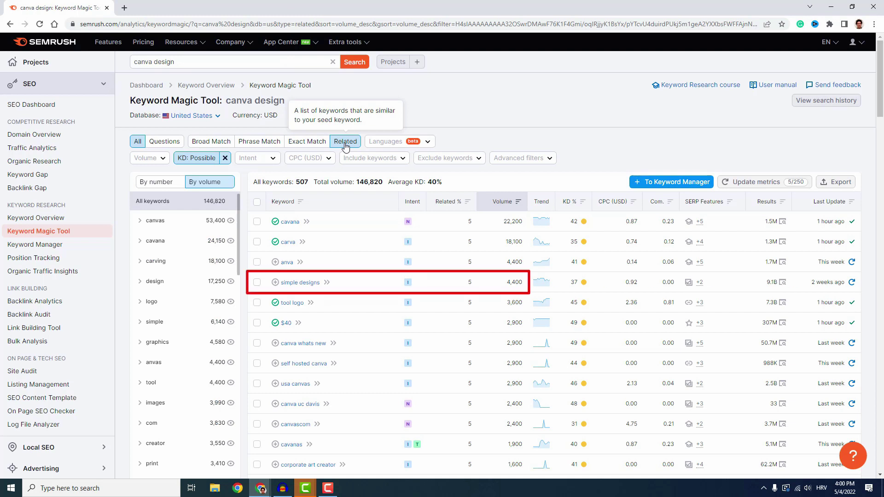
click(303, 283)
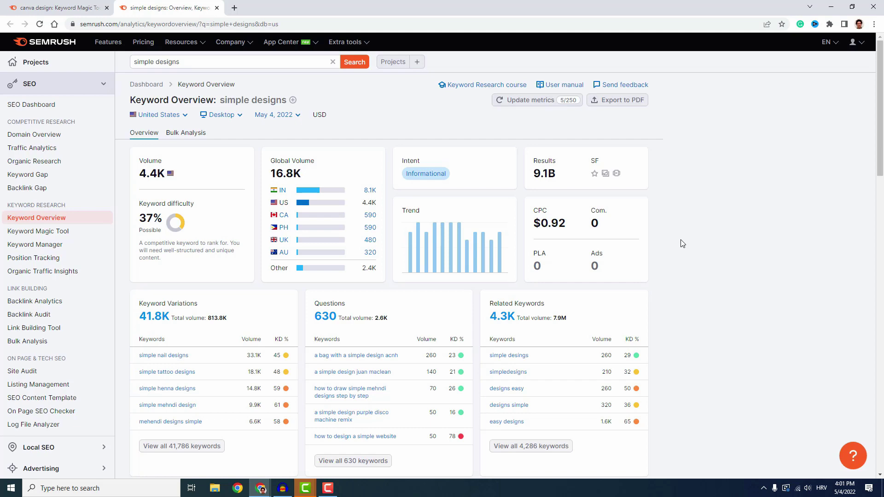
key(ctrl+w)
Save the four question keywords from "how to print from canva" through "why won't canva save my design" to a new list named "MY other keywords".
click(257, 222)
click(257, 241)
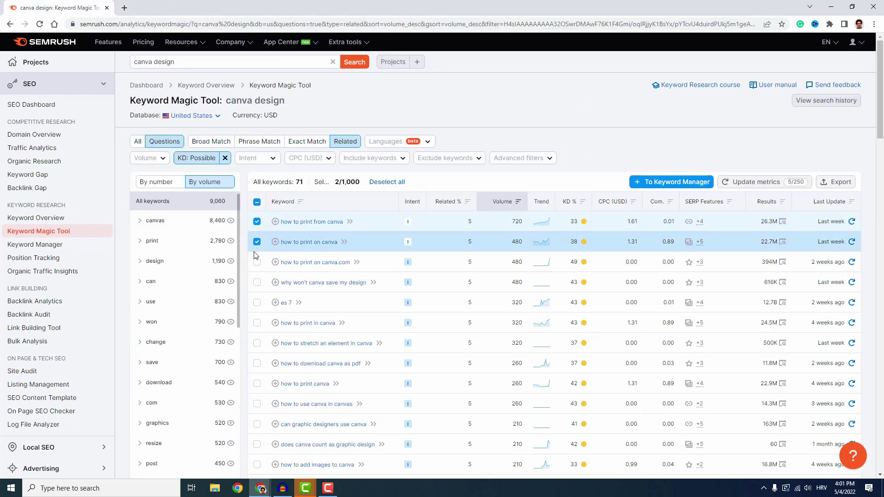
click(257, 262)
click(257, 282)
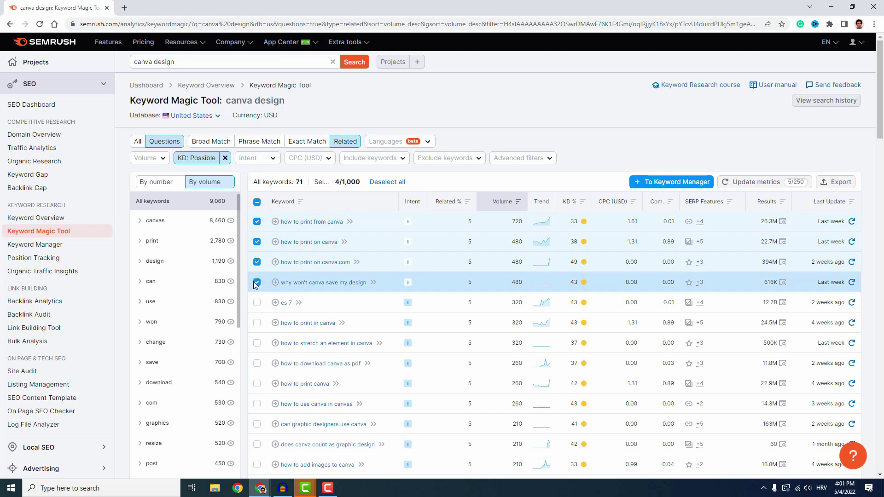
click(677, 183)
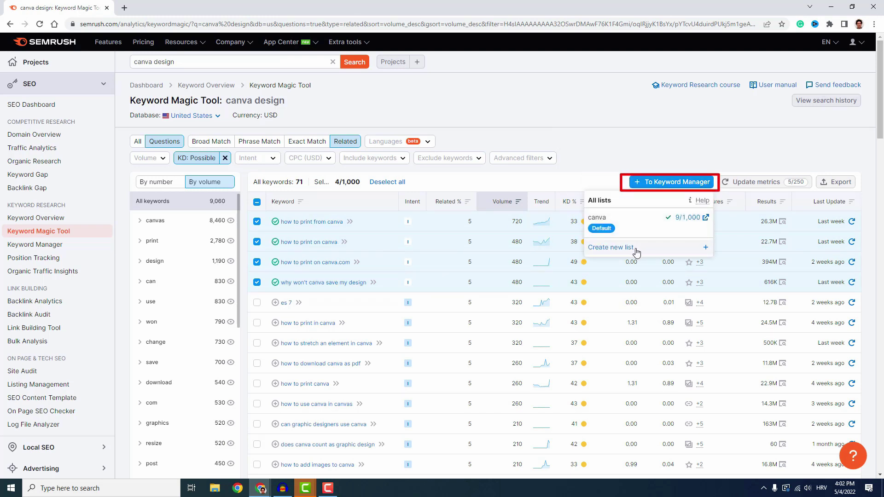
click(637, 250)
text(MY other keywords)
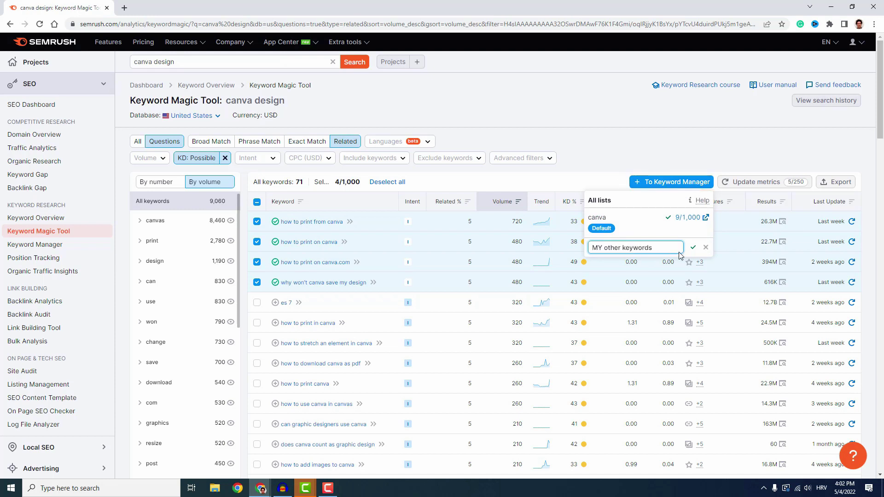
click(693, 248)
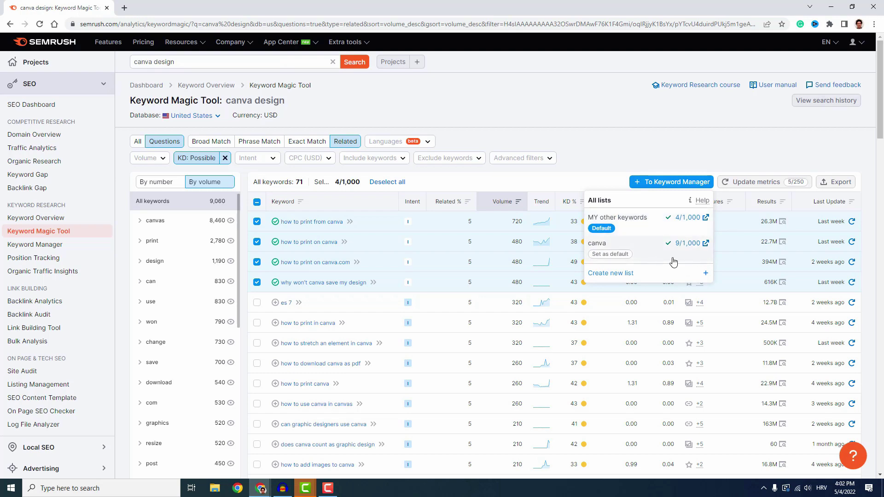
Open the "MY other keywords" list in Keyword Manager.
click(71, 249)
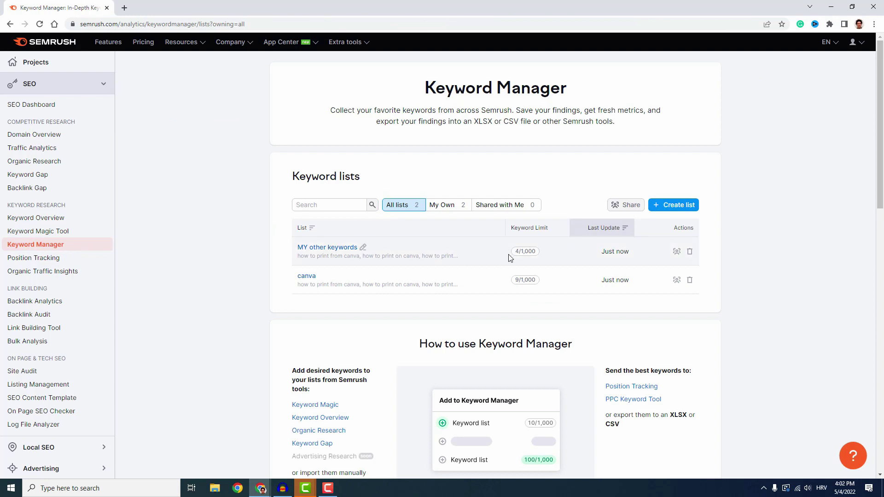
click(345, 249)
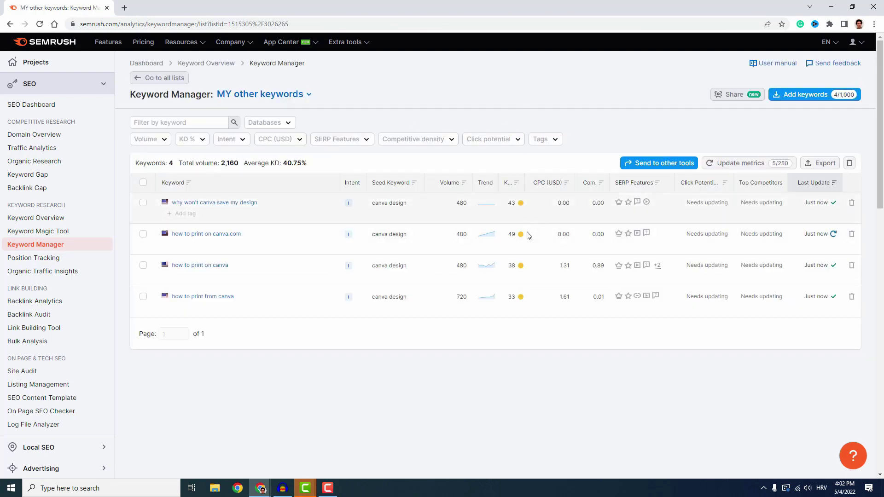
Select the keywords "why won't canva save my design" and "how to print on canva.com", and view the export options for them.
click(812, 167)
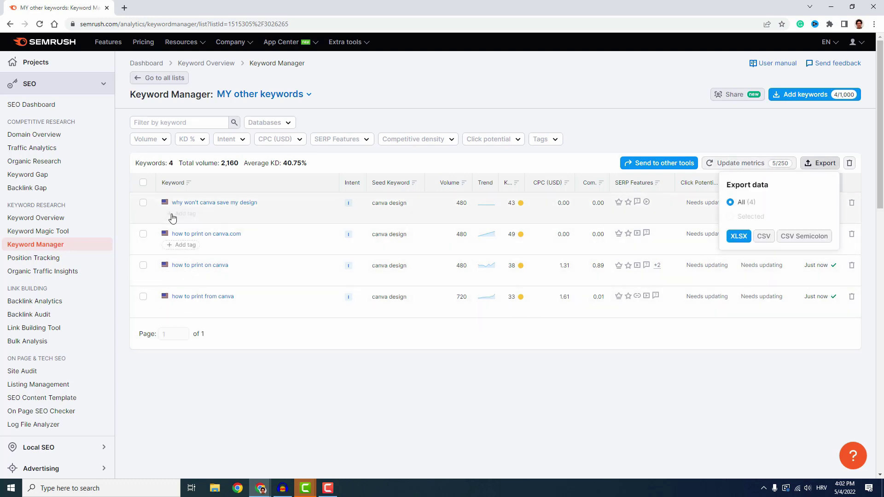
click(144, 203)
click(143, 234)
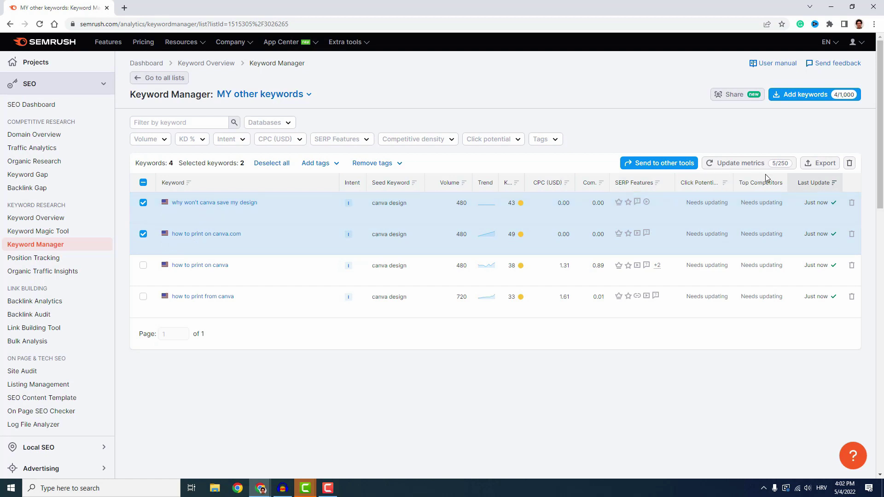
click(819, 167)
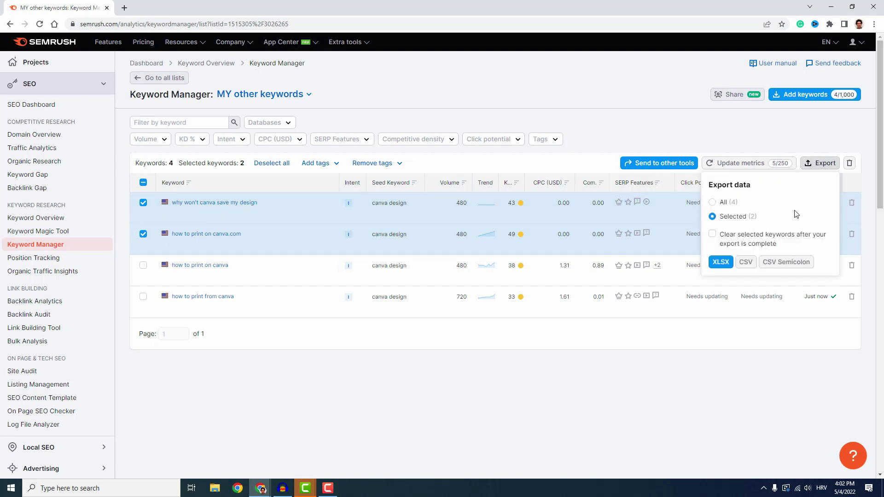
click(742, 375)
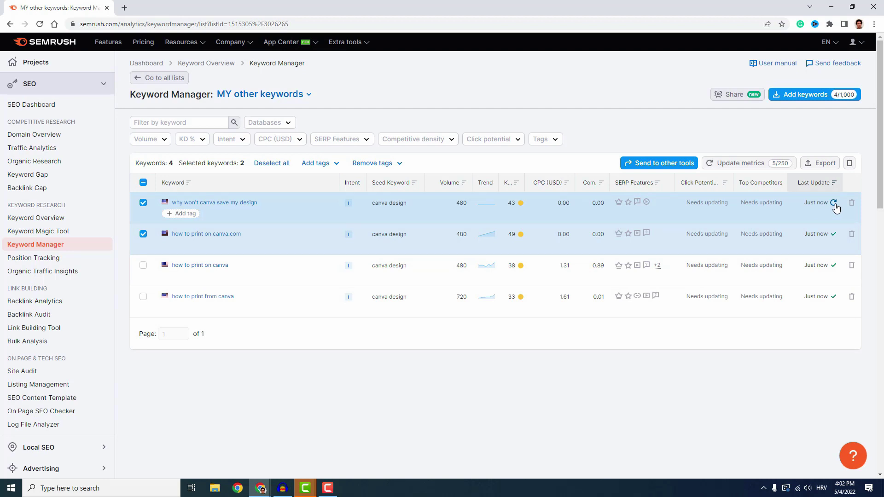
Delete only the two selected keywords from the "MY other keywords" list.
click(850, 164)
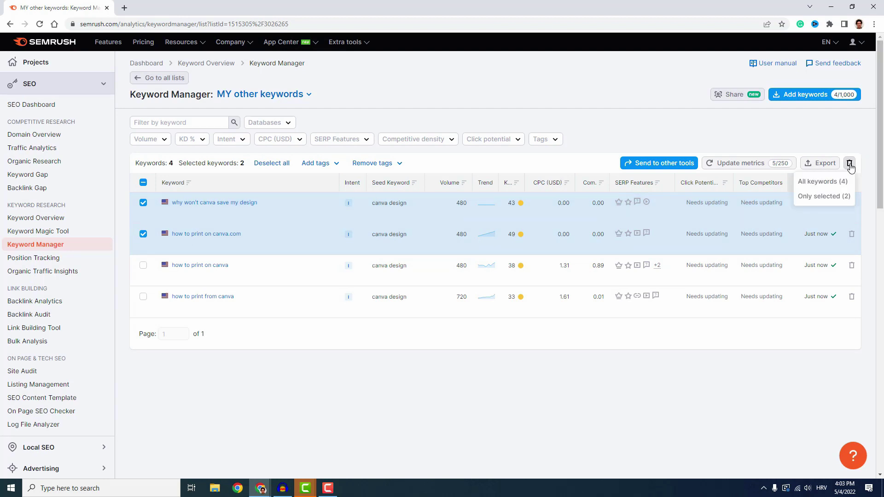
click(824, 196)
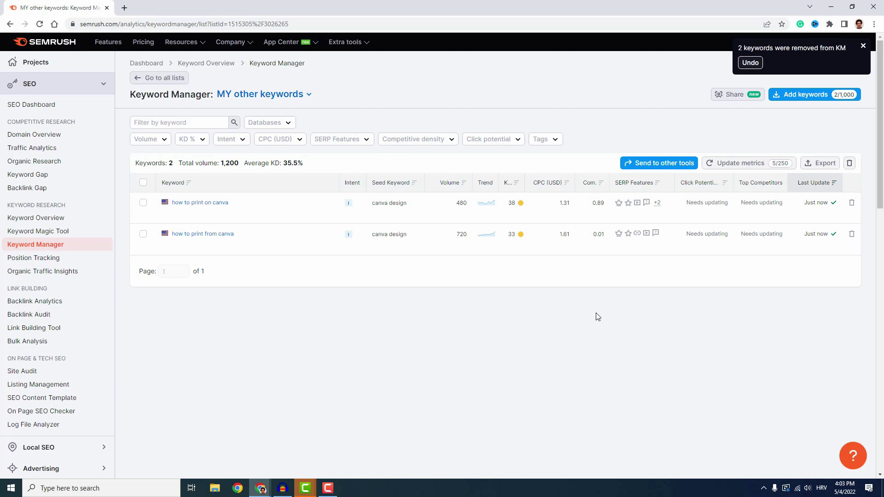
Update the metrics of the keywords remaining in the list.
click(761, 169)
click(743, 181)
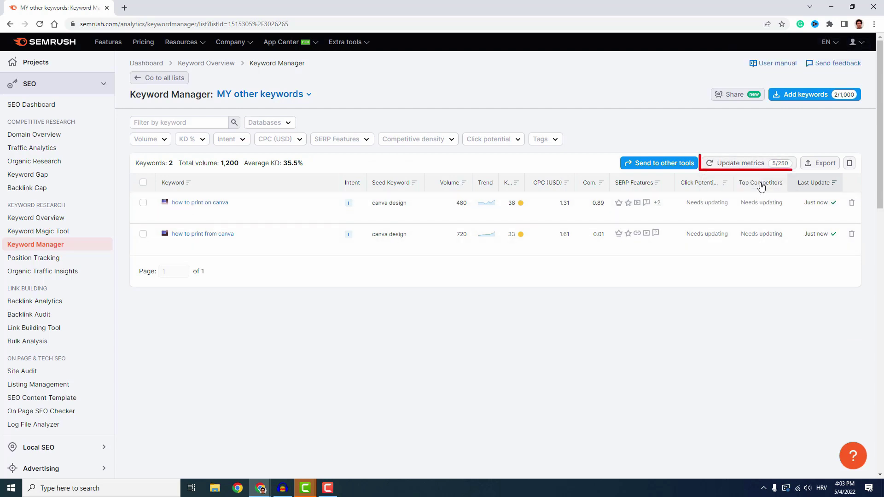